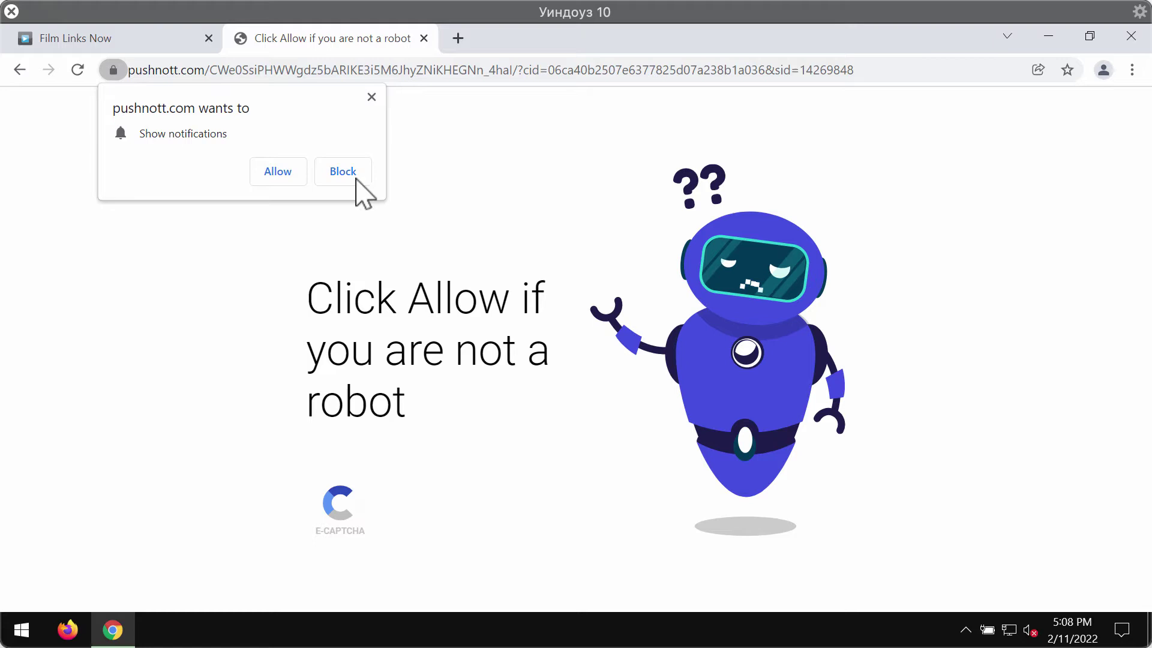
- Allow the site's notification request and close the utarget.ru ad tab
left_click(290, 173)
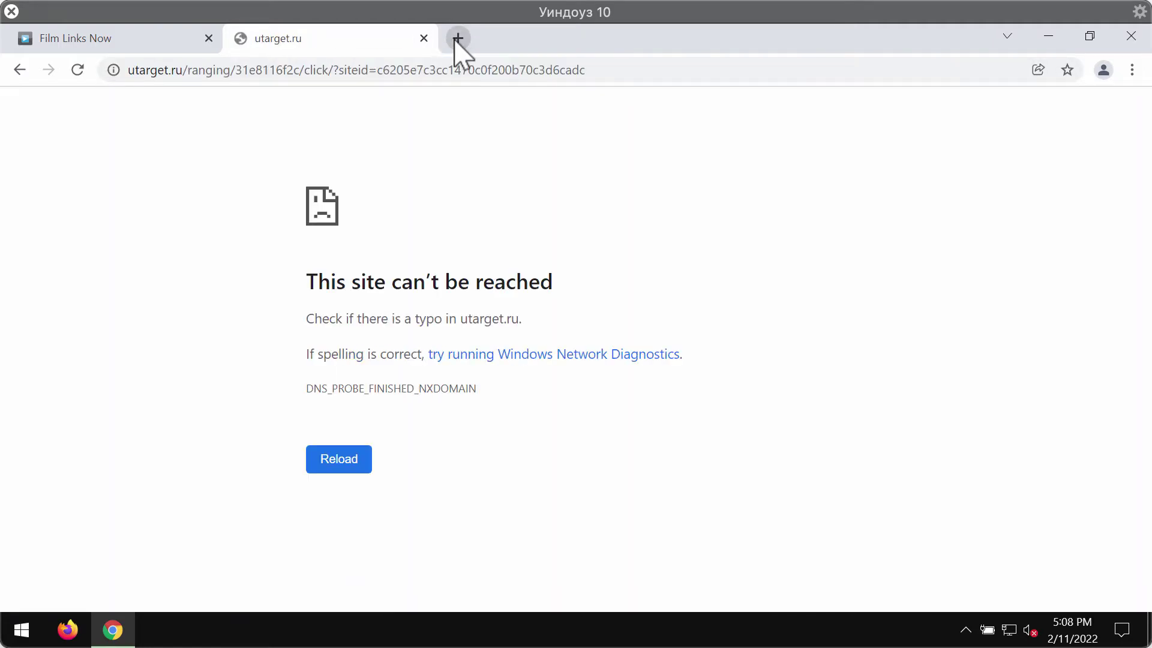
left_click(458, 38)
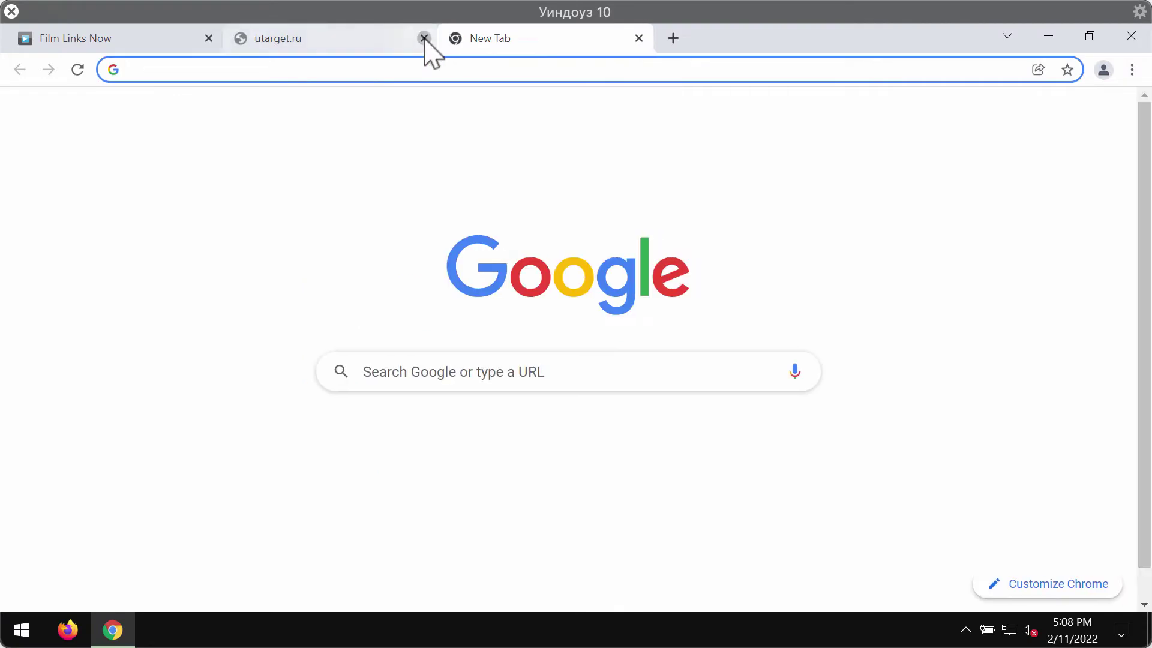
left_click(423, 37)
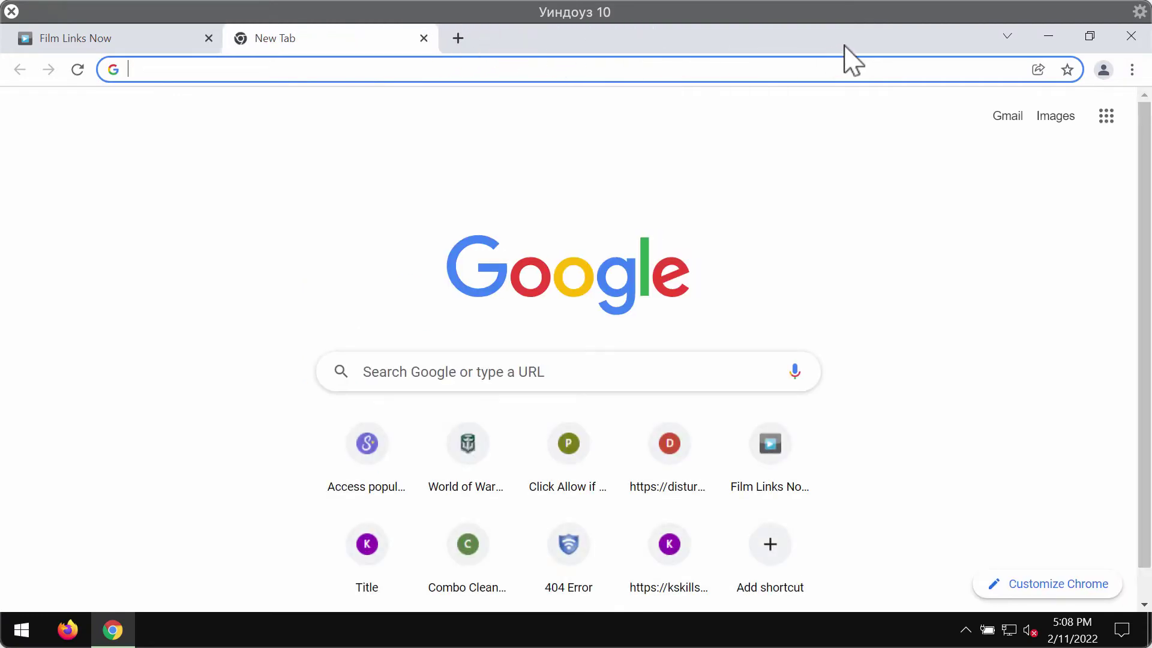
- Go to Chrome's Security and Privacy Site Settings notification permissions page
left_click(1132, 70)
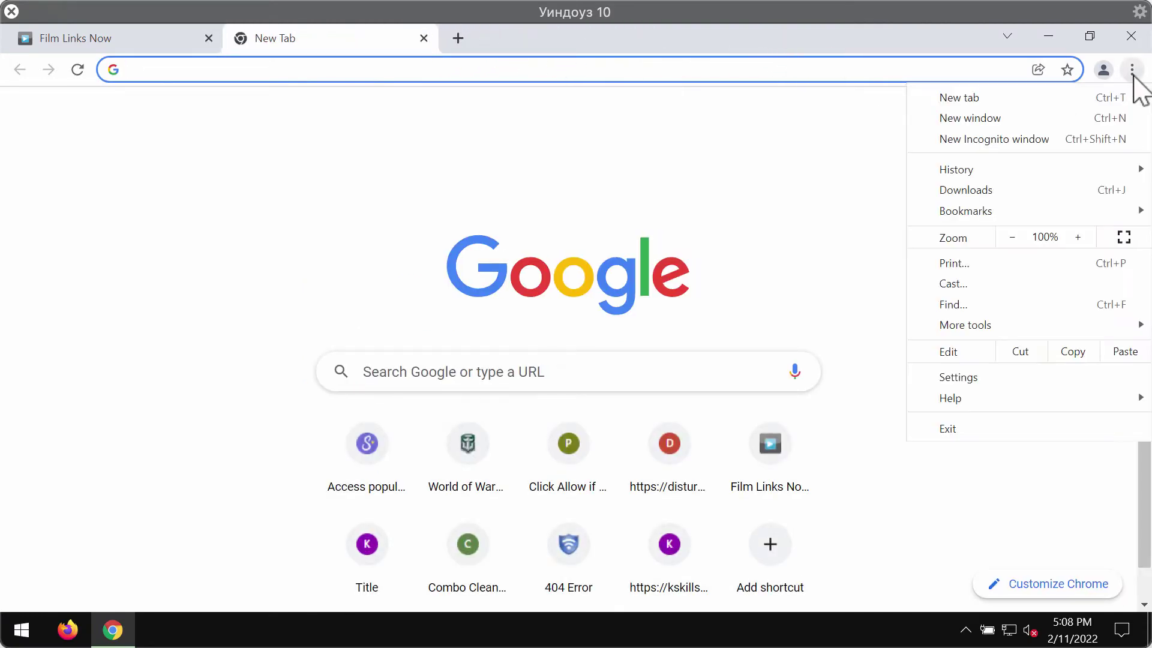
left_click(972, 377)
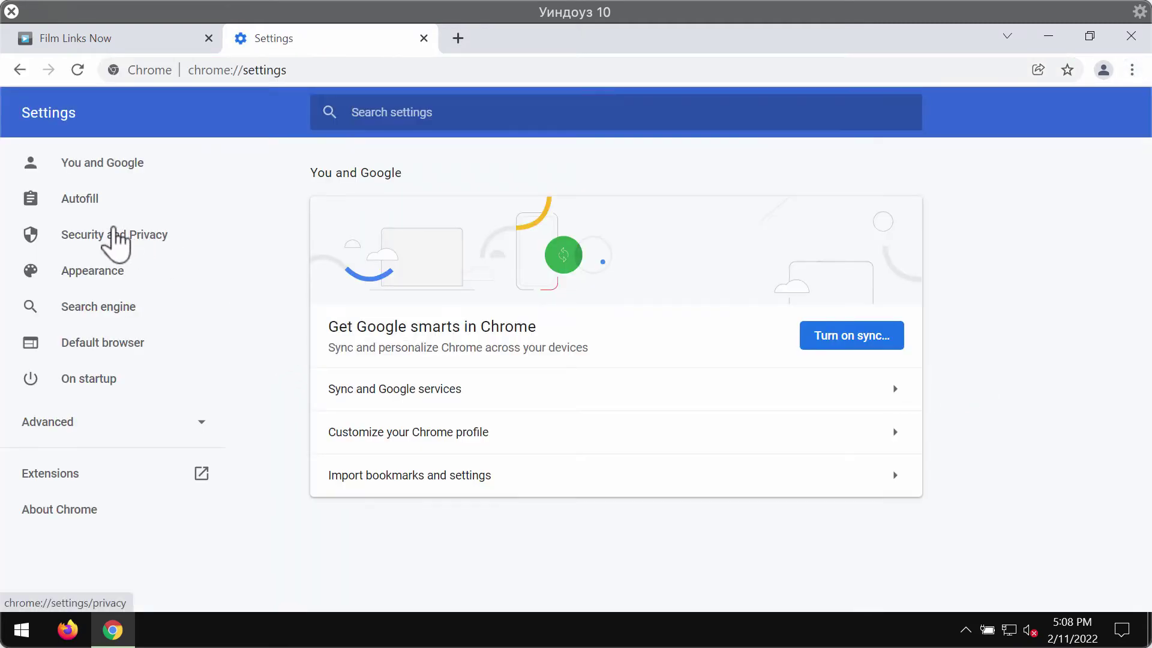
left_click(114, 234)
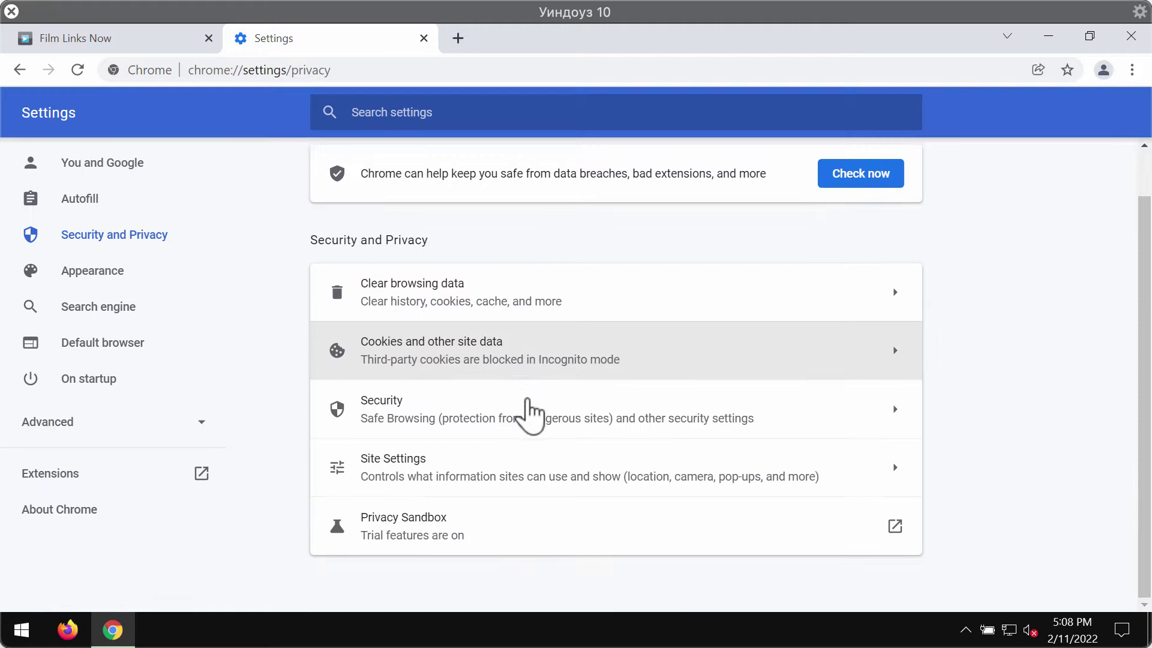
left_click(414, 474)
scroll(600, 426, "down", 10)
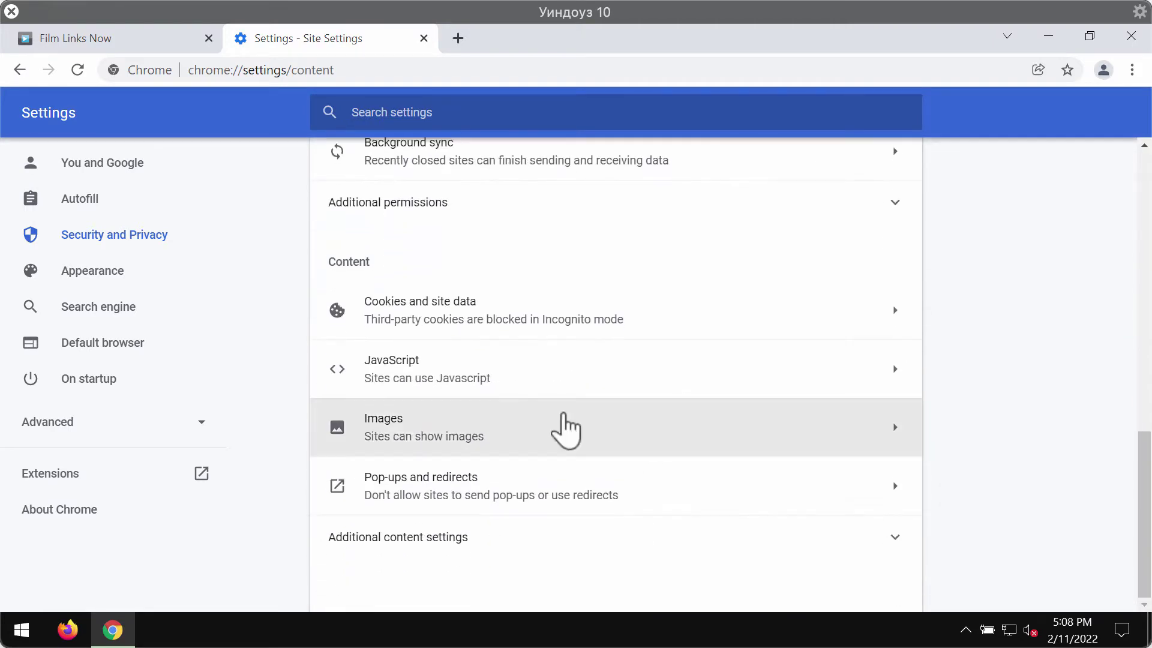
scroll(398, 412, "up", 2)
scroll(398, 412, "up", 1)
scroll(398, 412, "up", 5)
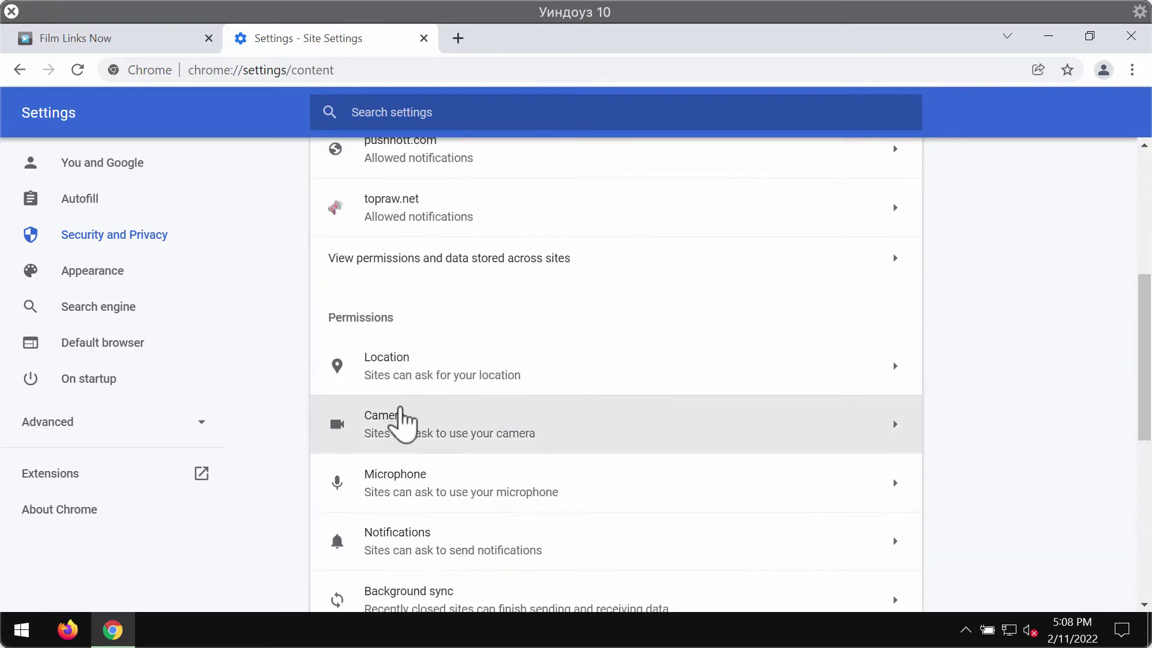
scroll(402, 420, "down", 2)
left_click(406, 458)
scroll(465, 423, "down", 4)
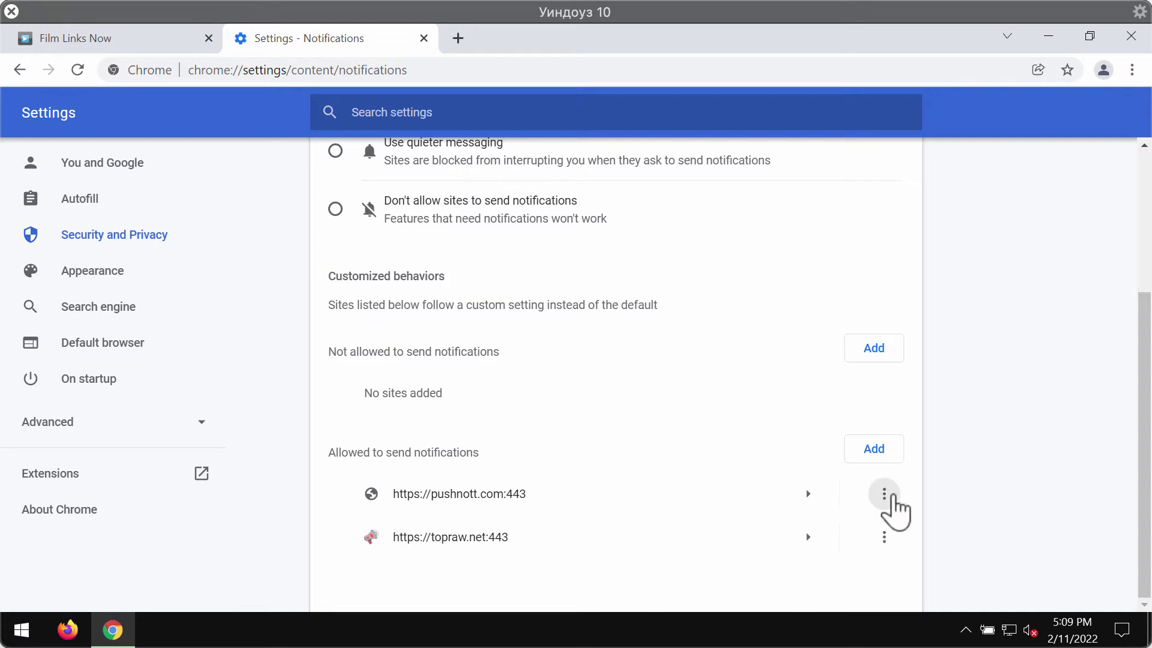
- Remove pushnott.com and topraw.net from the allowed notifications list
left_click(884, 493)
left_click(873, 558)
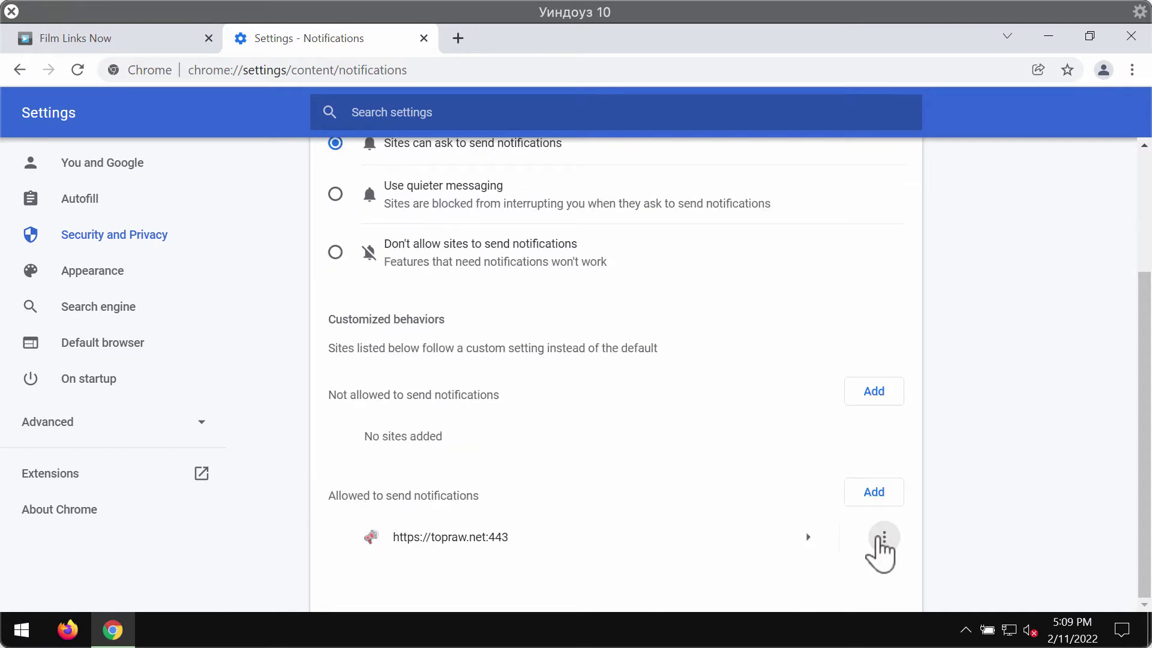
left_click(883, 536)
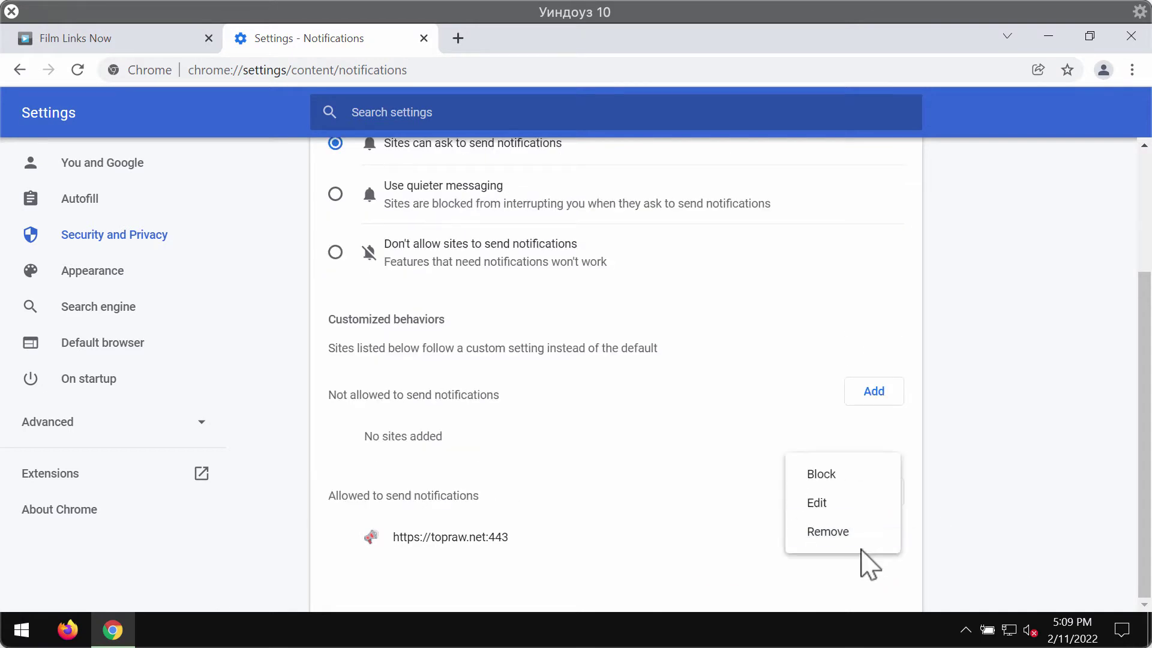
left_click(441, 69)
- Load combocleaner.com in the current tab and check its full web address
type("c")
key("Return")
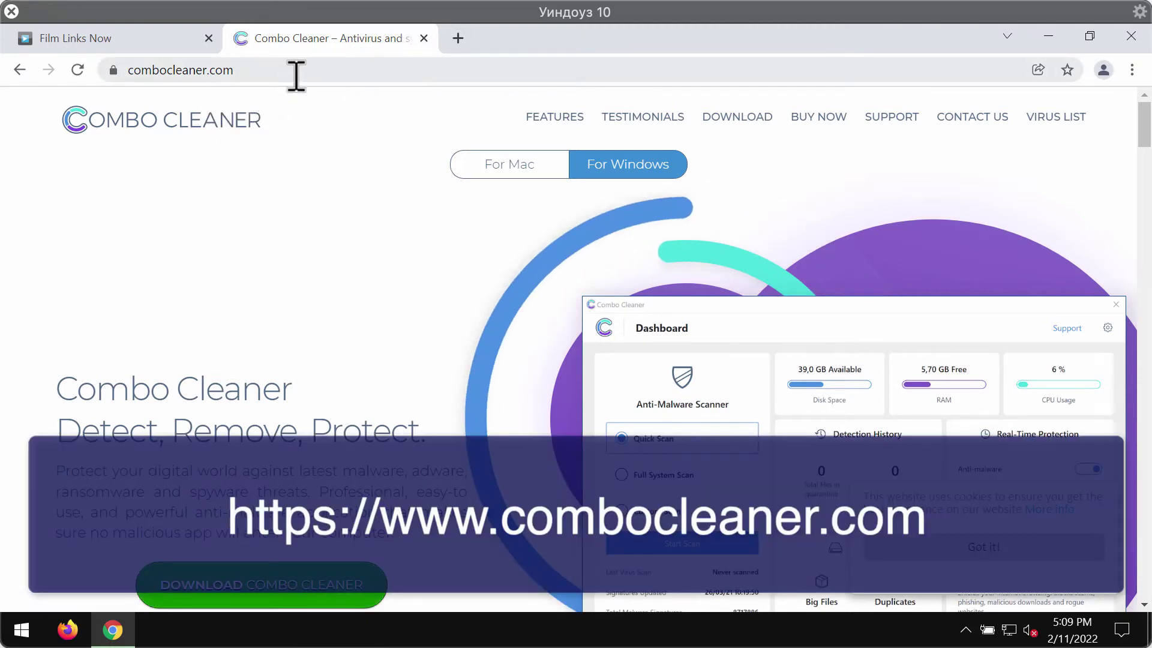
left_click(296, 75)
left_click_drag(206, 74, 116, 74)
left_click(309, 74)
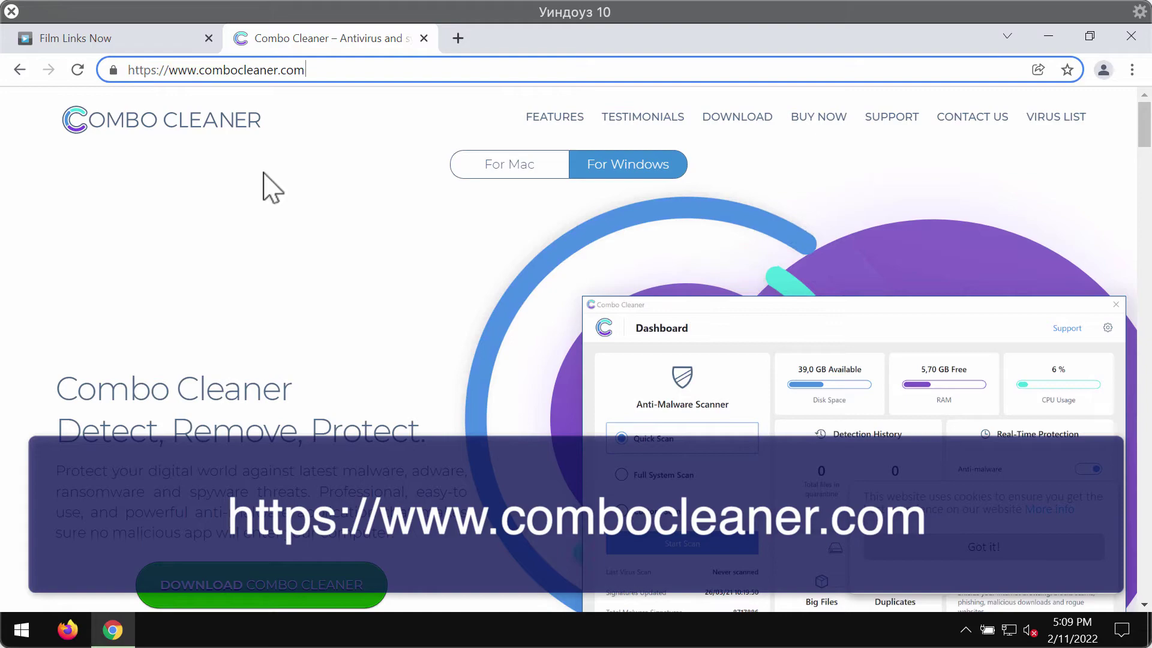
- Scroll down the Combo Cleaner homepage, then minimise Chrome to the desktop
scroll(360, 396, "down", 5)
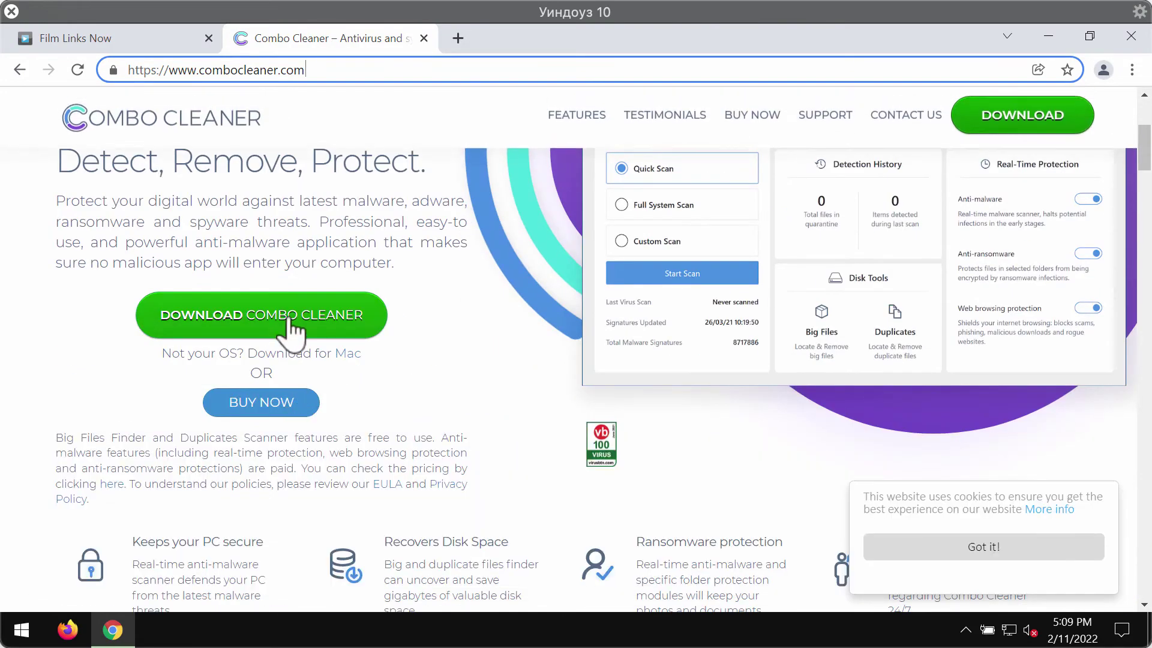
scroll(450, 386, "down", 2)
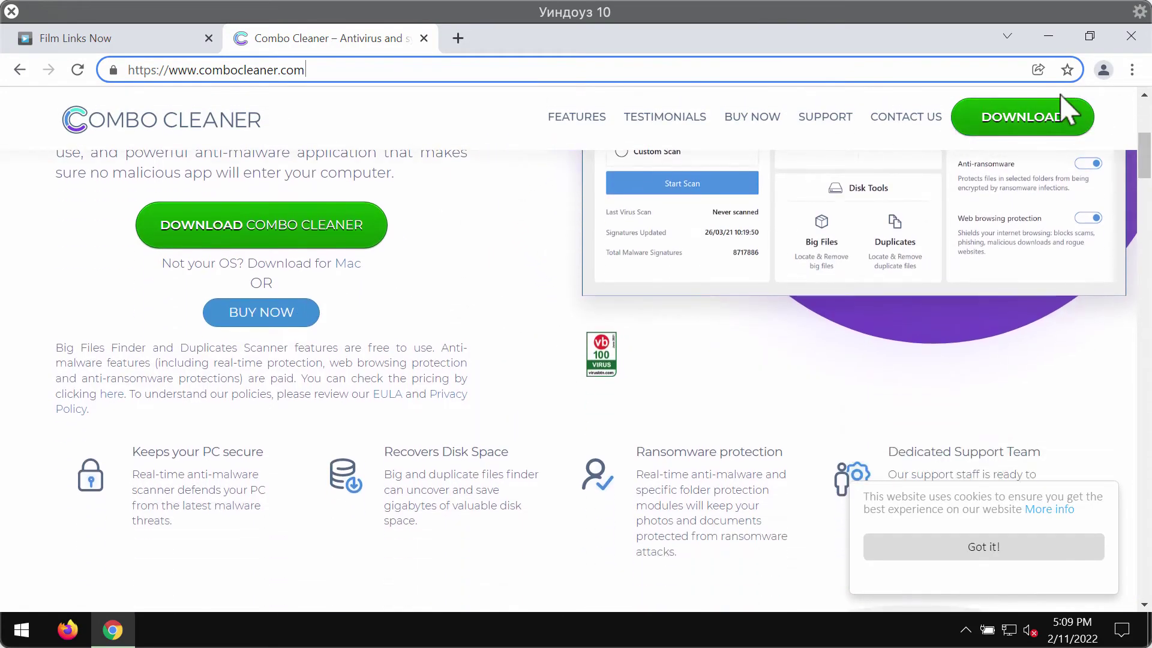
left_click(1048, 36)
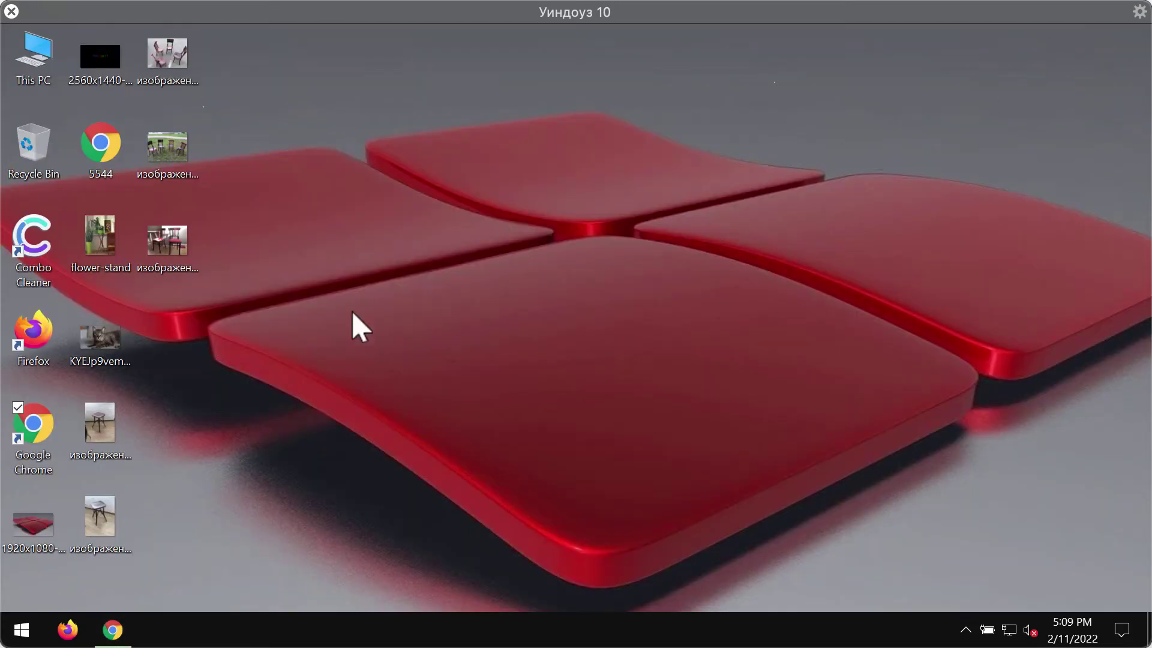
- Launch Combo Cleaner from its desktop shortcut to reach the Dashboard
double_click(55, 260)
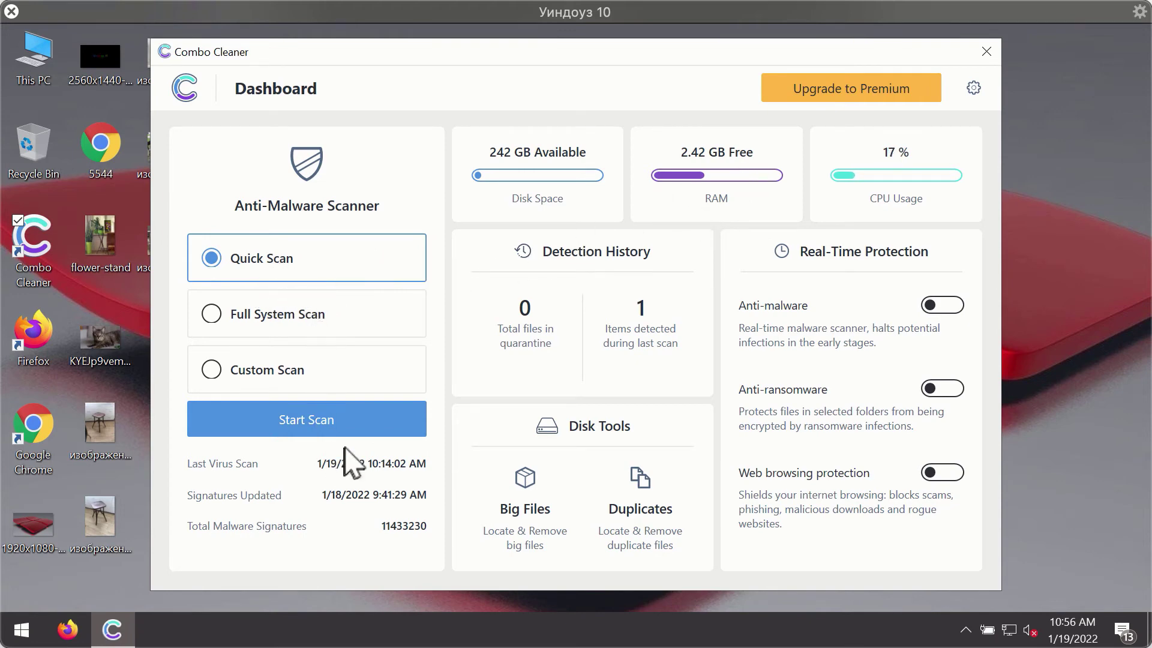
- Start the Quick Scan from Combo Cleaner's Dashboard
left_click(347, 428)
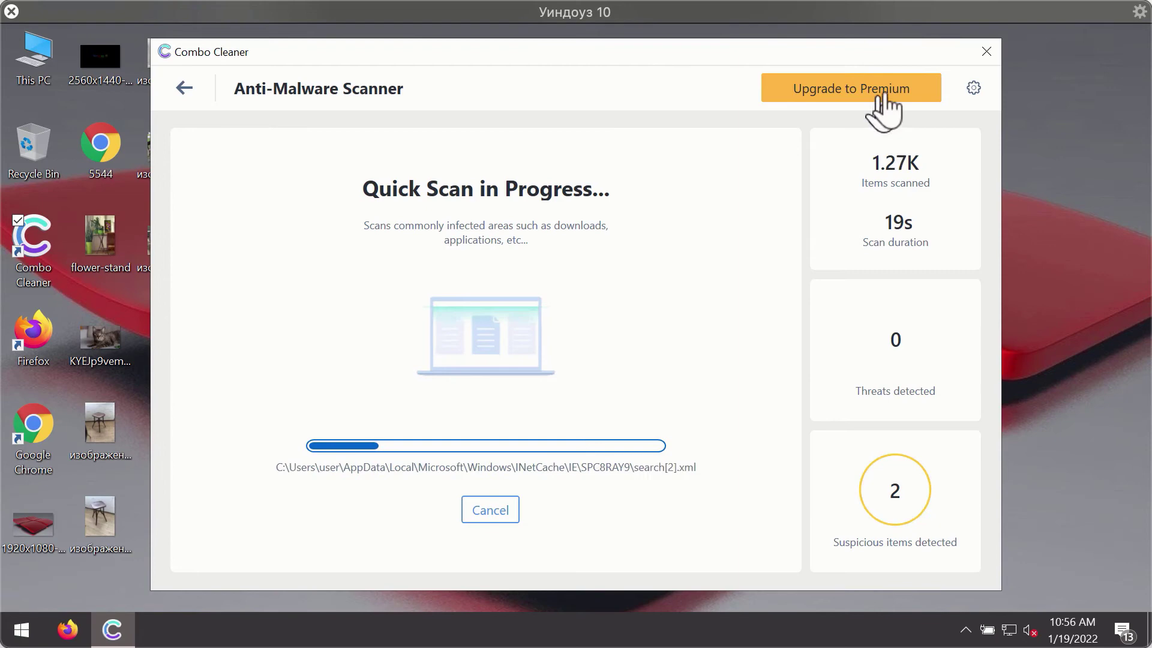
- Open Combo Cleaner Settings on the Anti-Ransomware tab
left_click(974, 89)
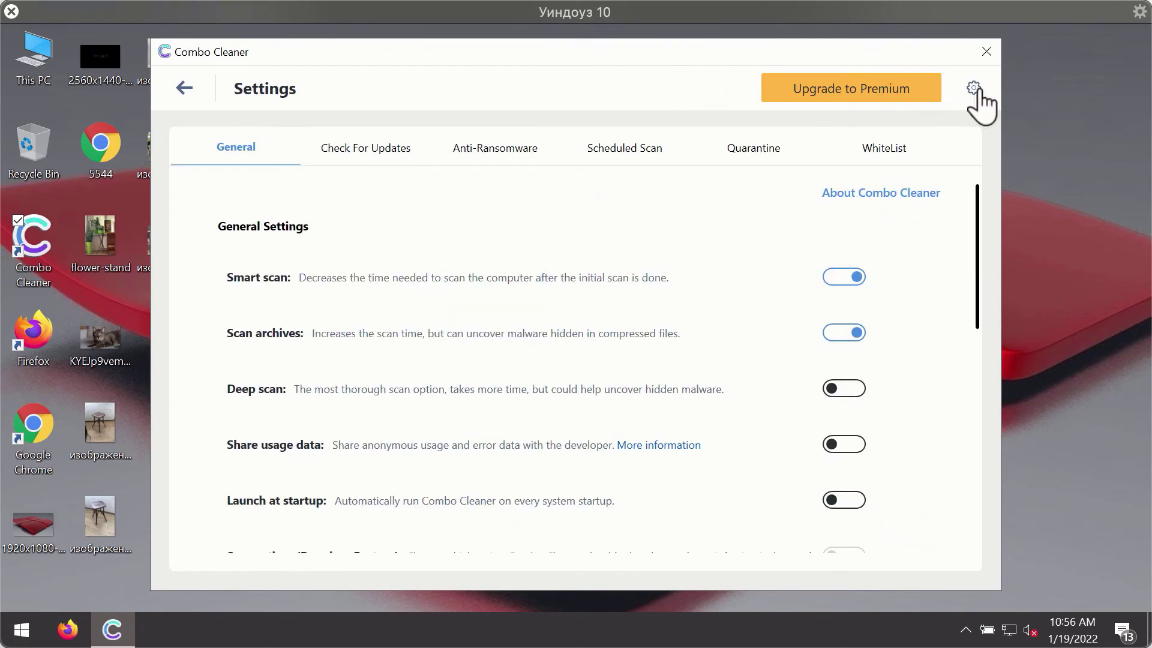
left_click(478, 156)
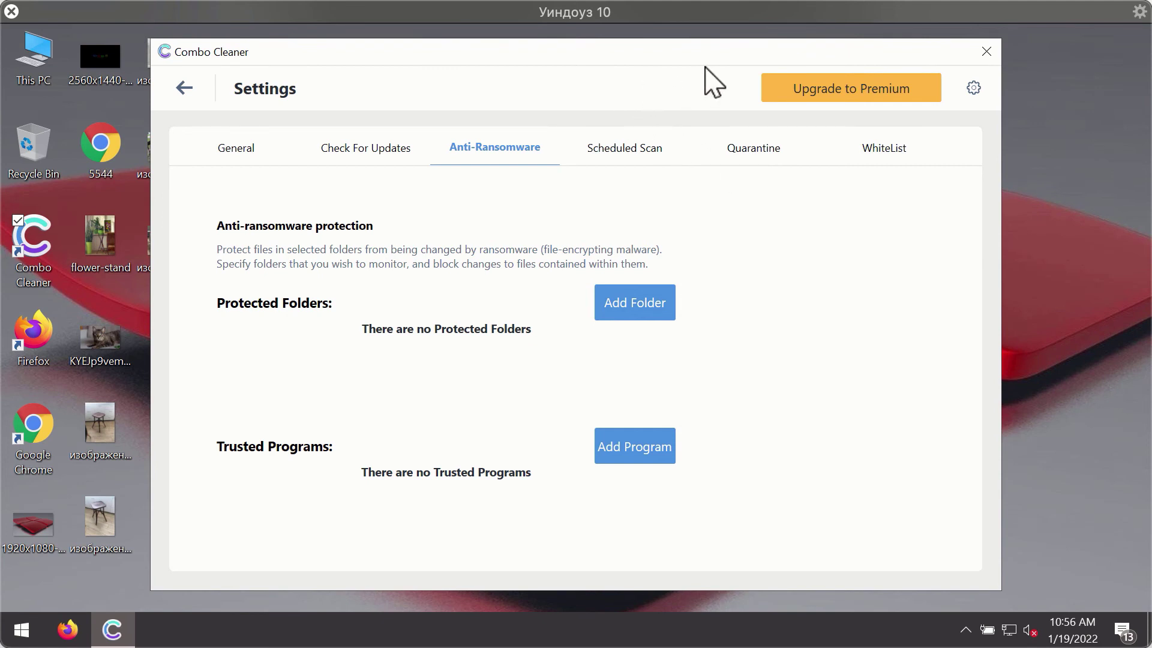
- Return to the running Quick Scan's progress, then cancel it and confirm with Yes
left_click(184, 89)
left_click(339, 425)
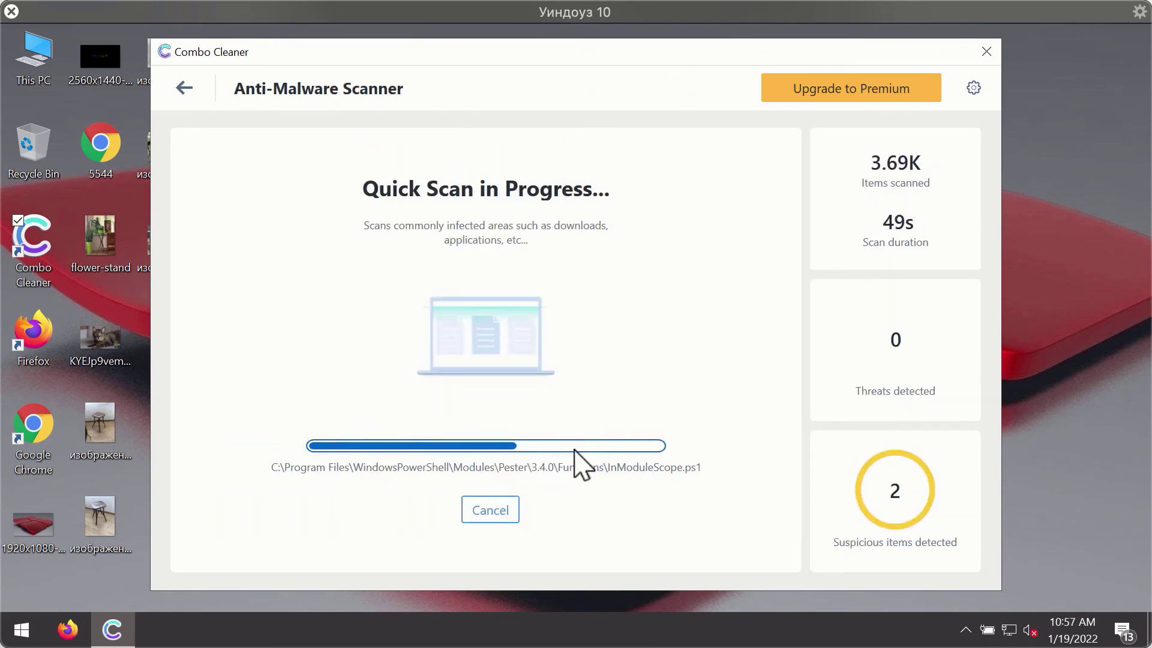
left_click(502, 508)
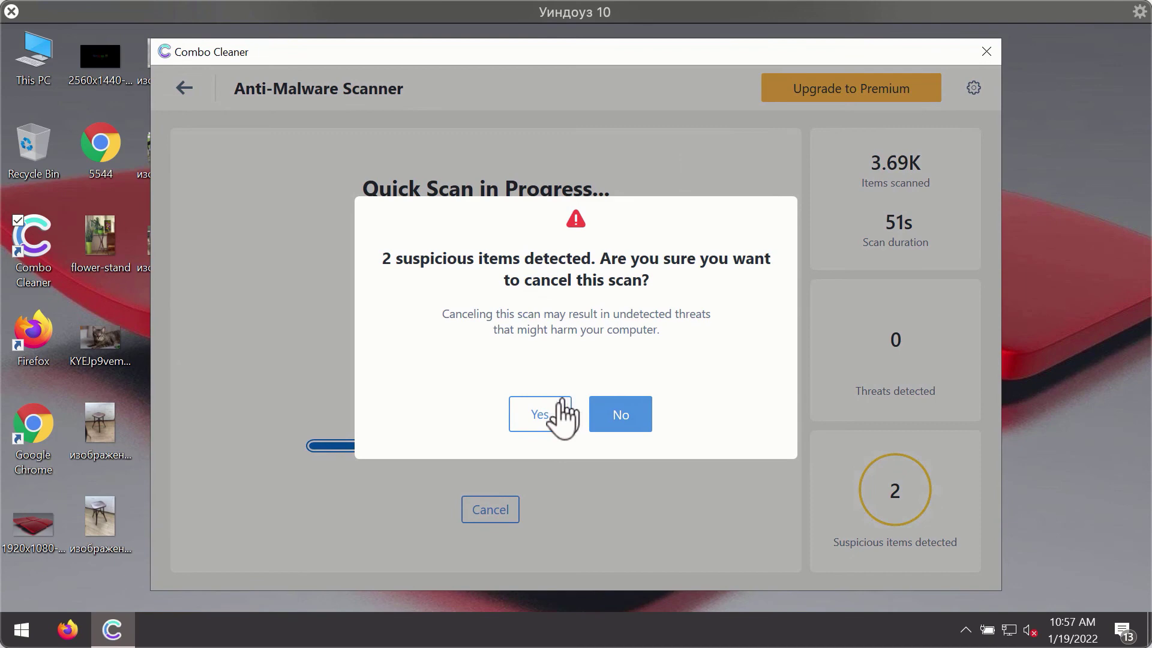
left_click(554, 413)
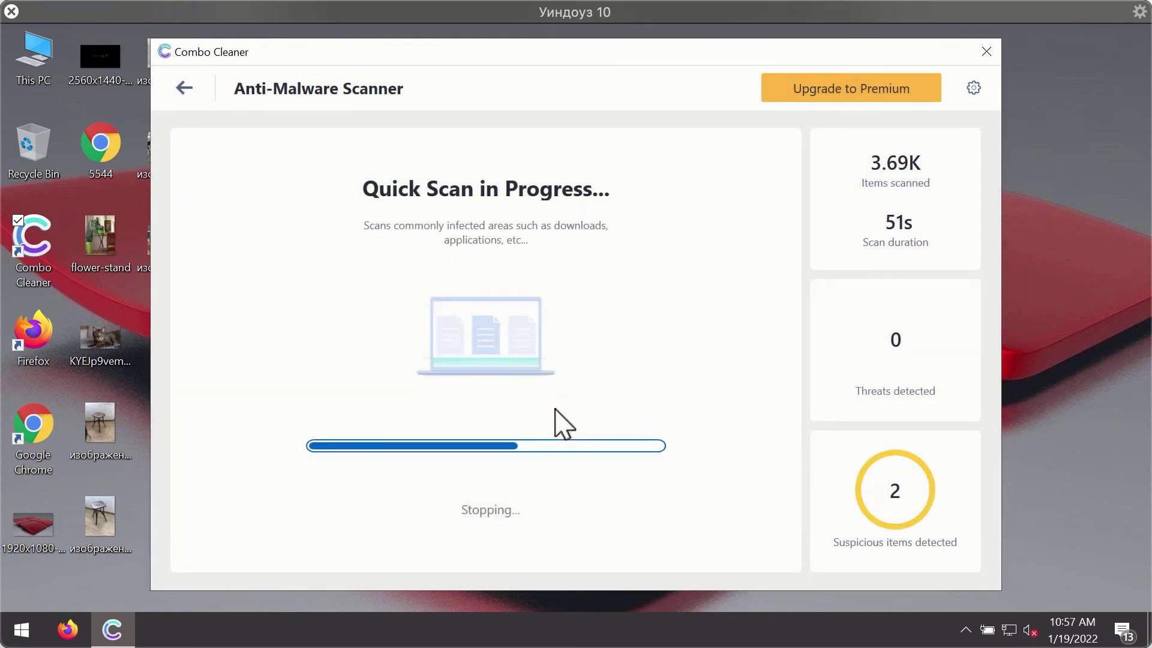